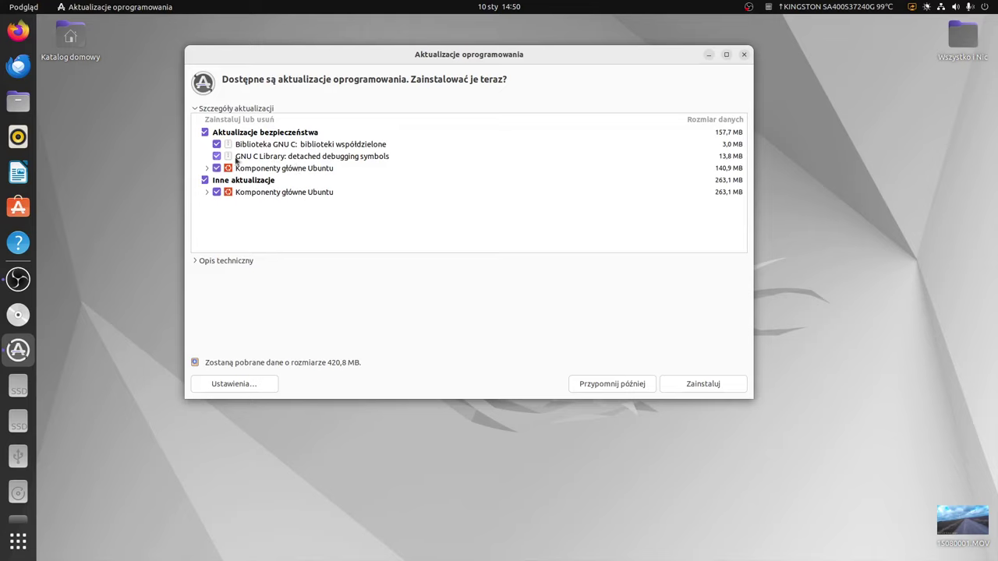
click(243, 160)
right_click(268, 156)
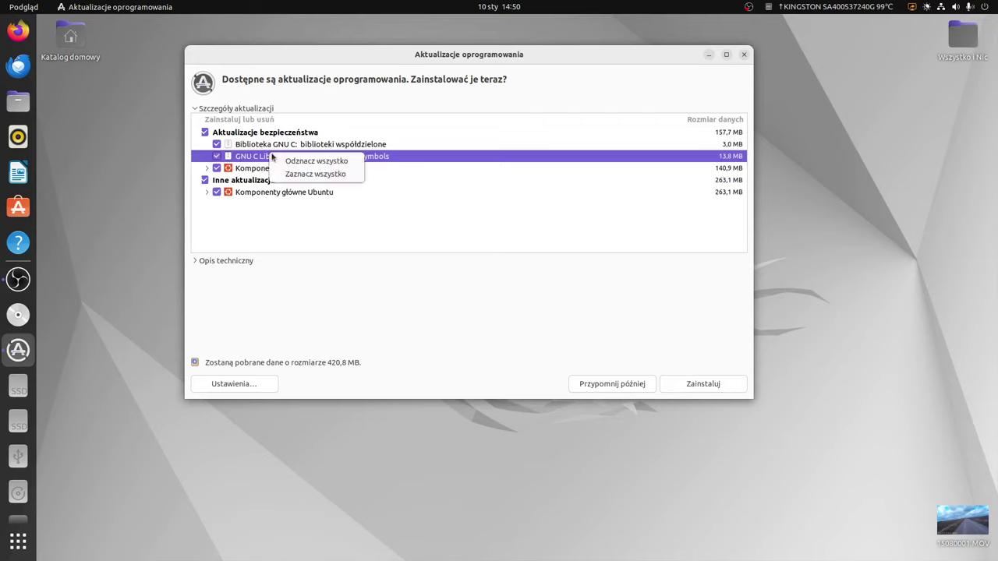
click(464, 197)
click(415, 181)
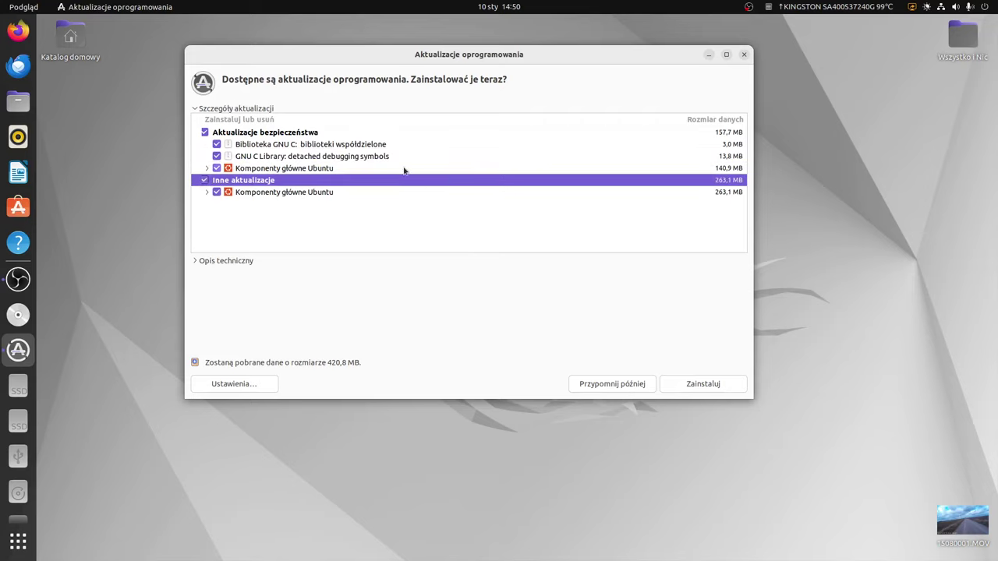
click(401, 160)
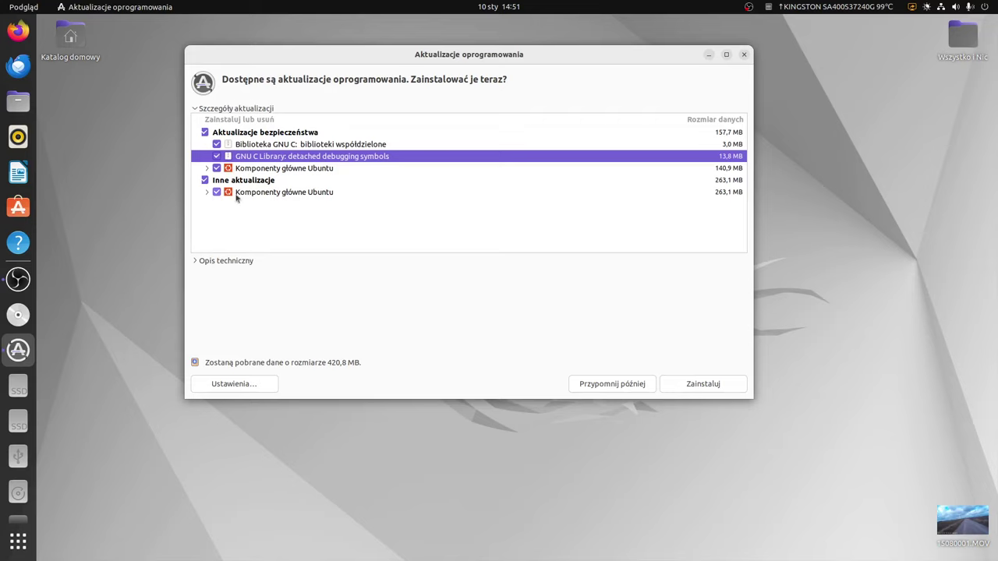
- Expand both Komponenty główne Ubuntu groups and review the security and other updates offered for installation
click(207, 193)
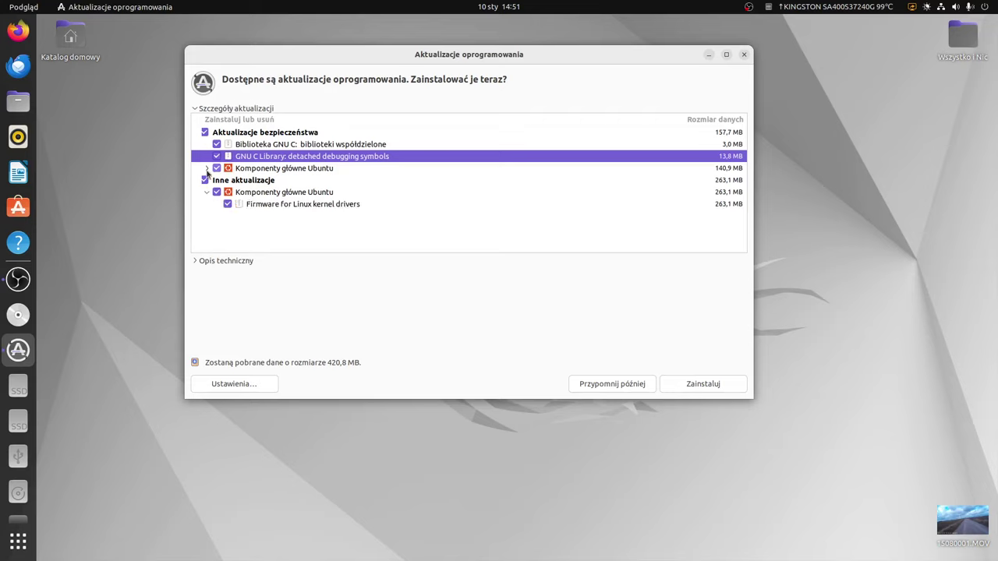
click(206, 168)
scroll(432, 234, down, 3)
scroll(446, 235, up, 2)
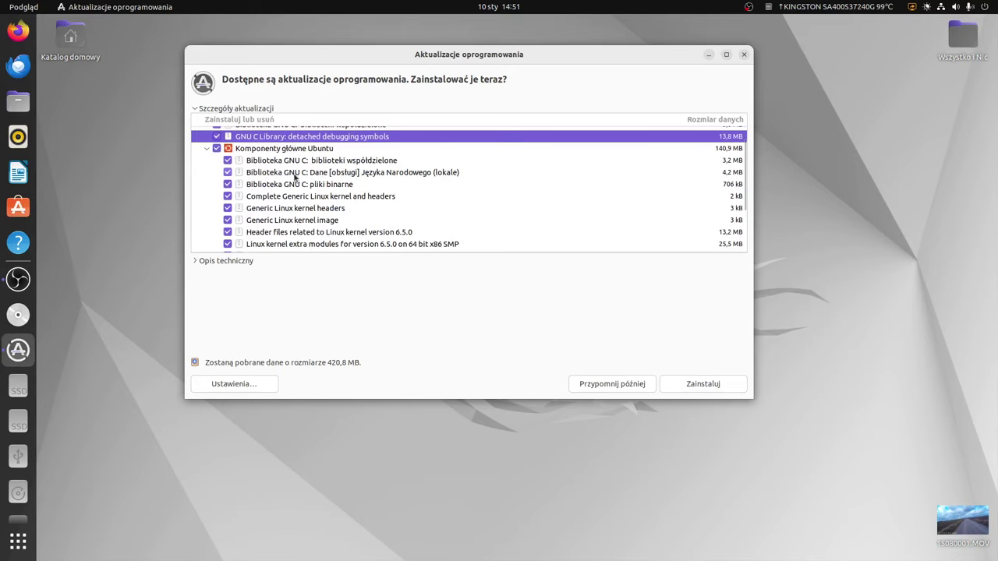
scroll(296, 180, down, 2)
scroll(304, 187, down, 2)
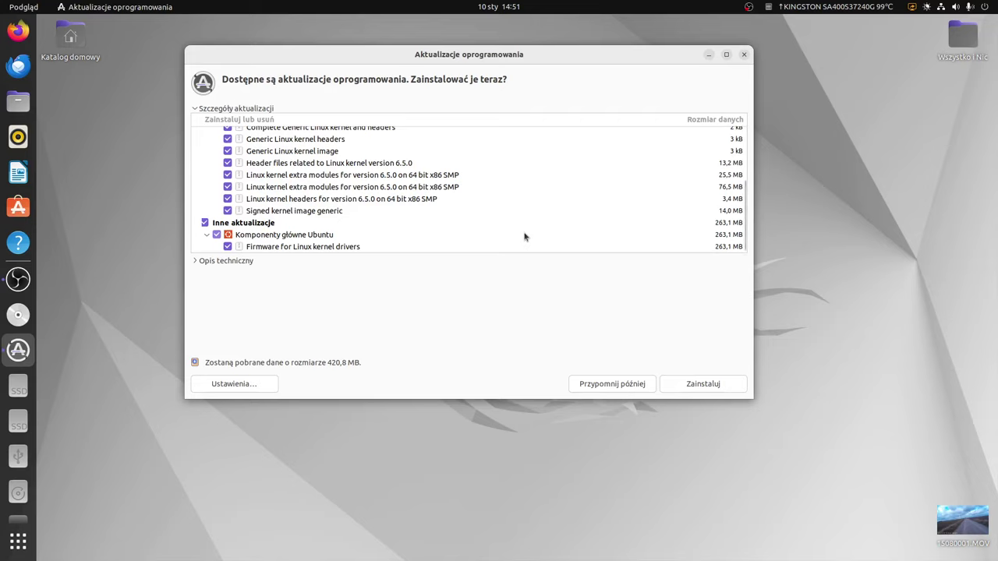
scroll(430, 179, up, 5)
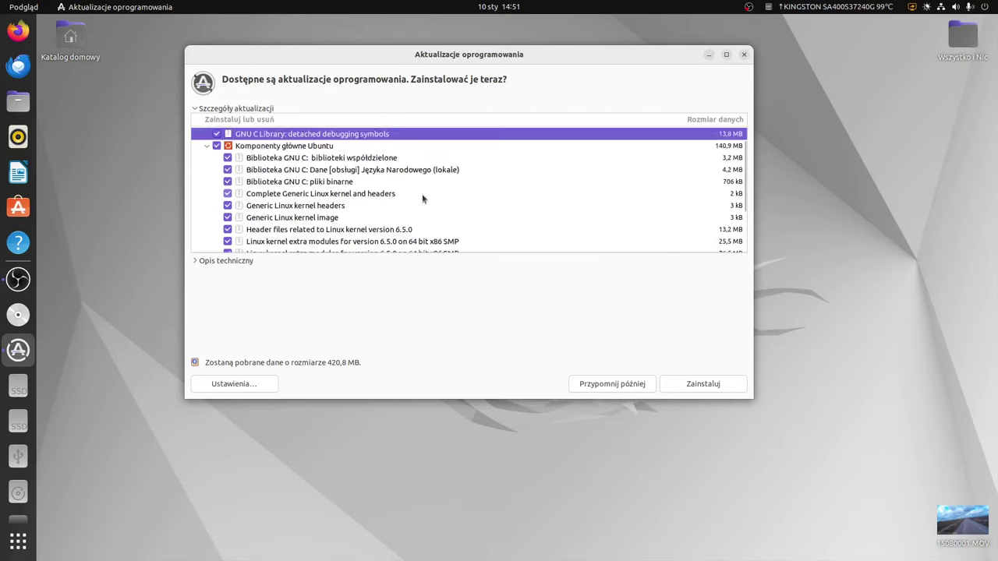
scroll(491, 215, up, 1)
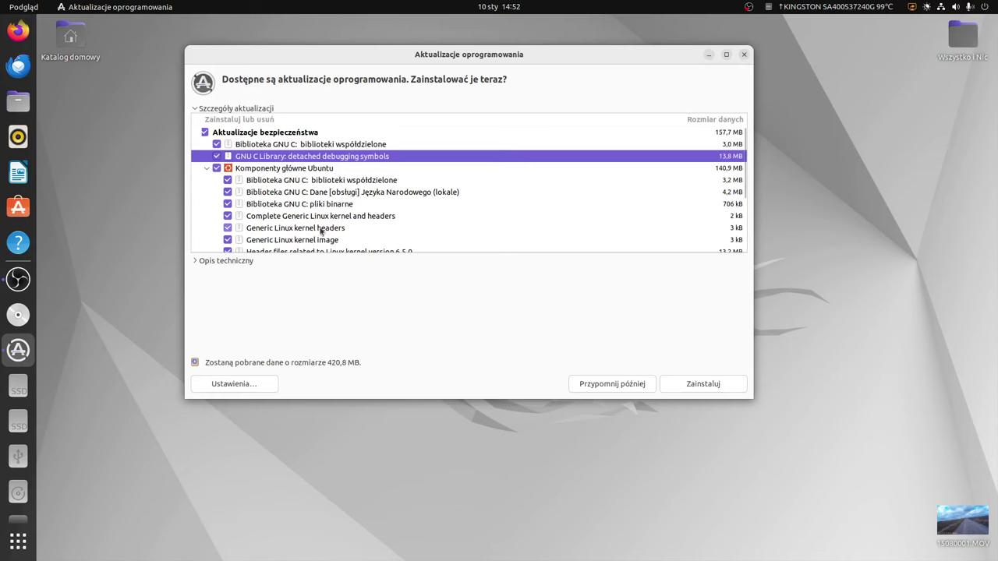
scroll(321, 231, down, 2)
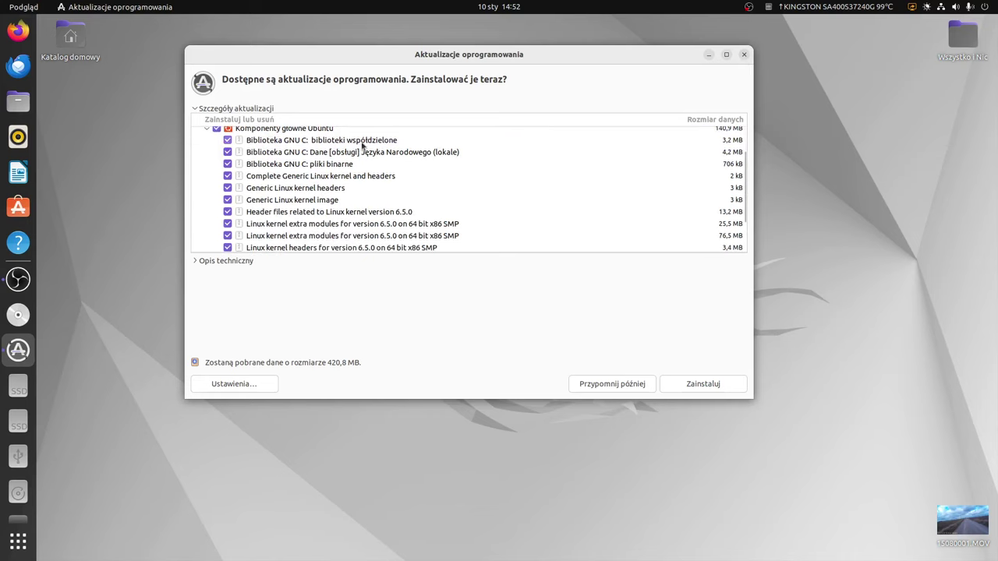
scroll(364, 148, down, 1)
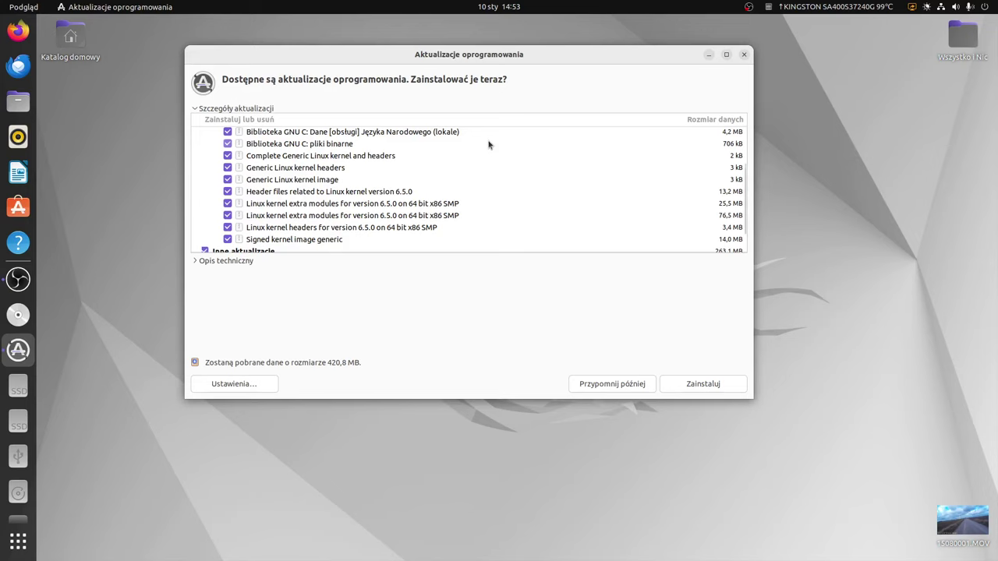
scroll(468, 195, down, 1)
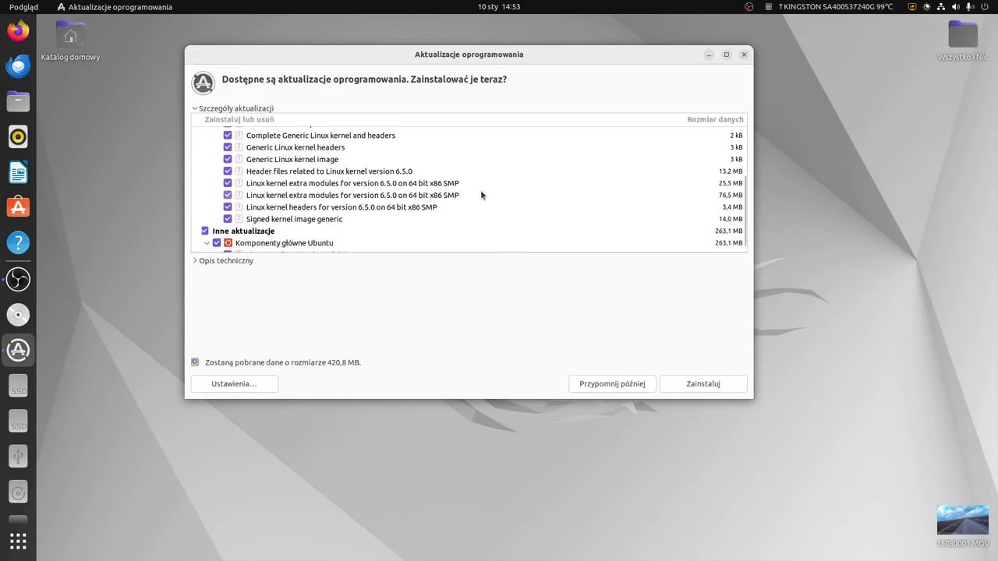
scroll(481, 195, down, 1)
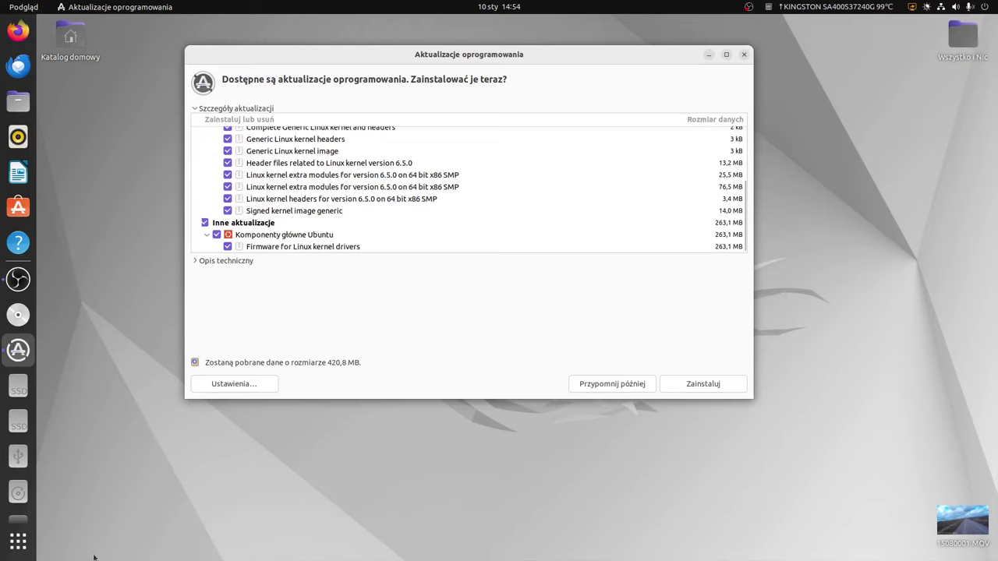
- Open the system settings, check the hardware and Ubuntu version information, and close them
click(17, 541)
scroll(654, 273, down, 1)
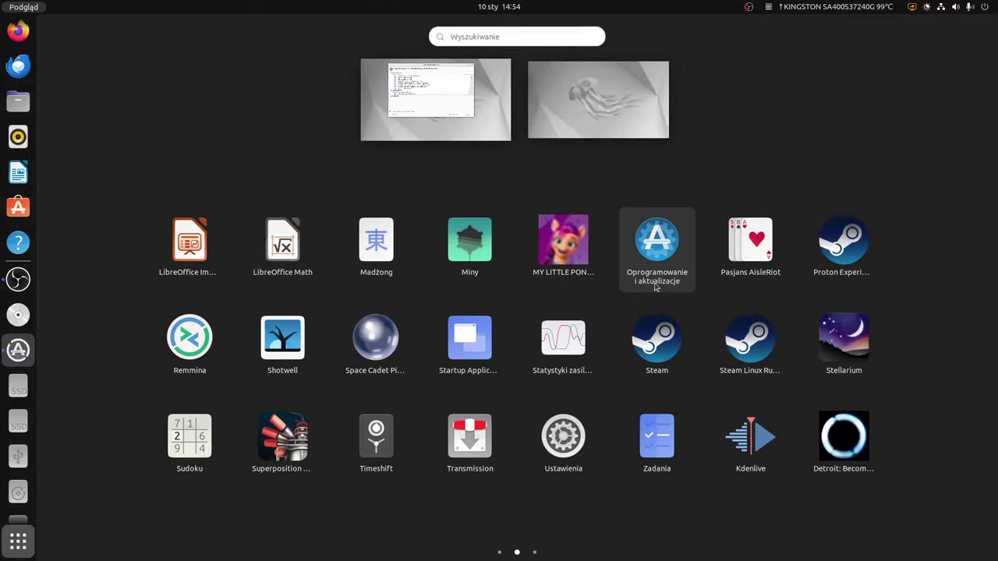
scroll(379, 367, down, 1)
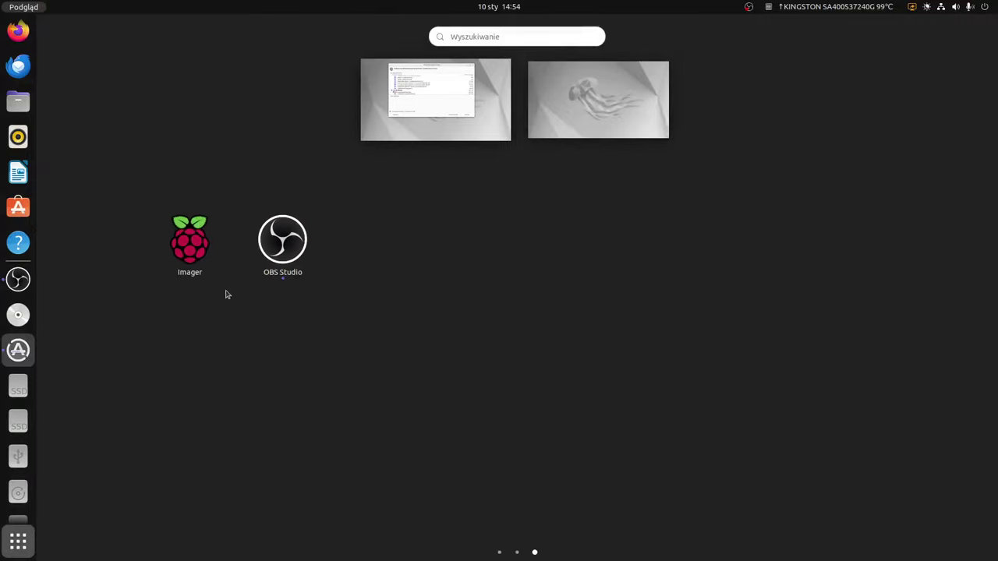
scroll(234, 304, up, 1)
click(577, 469)
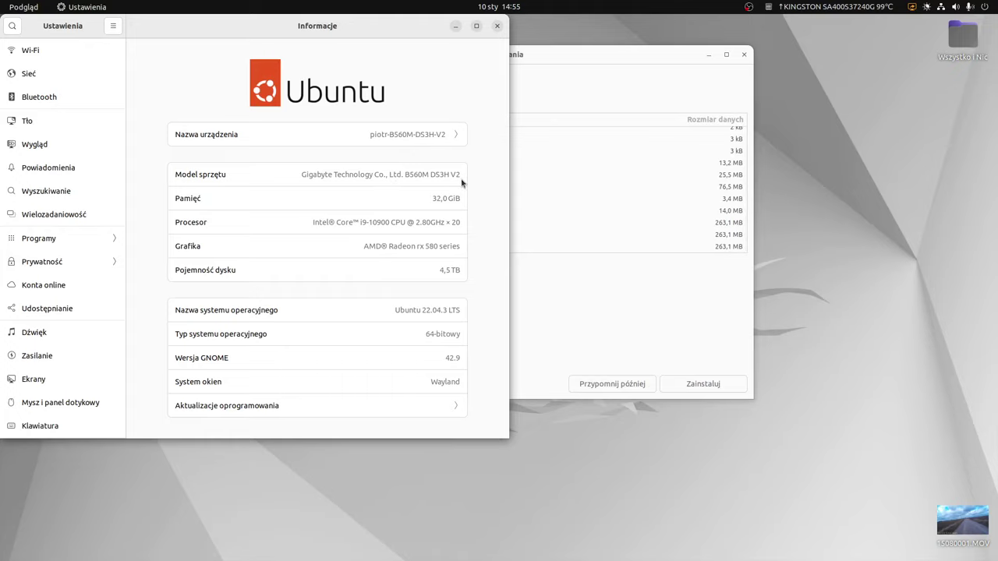
click(499, 27)
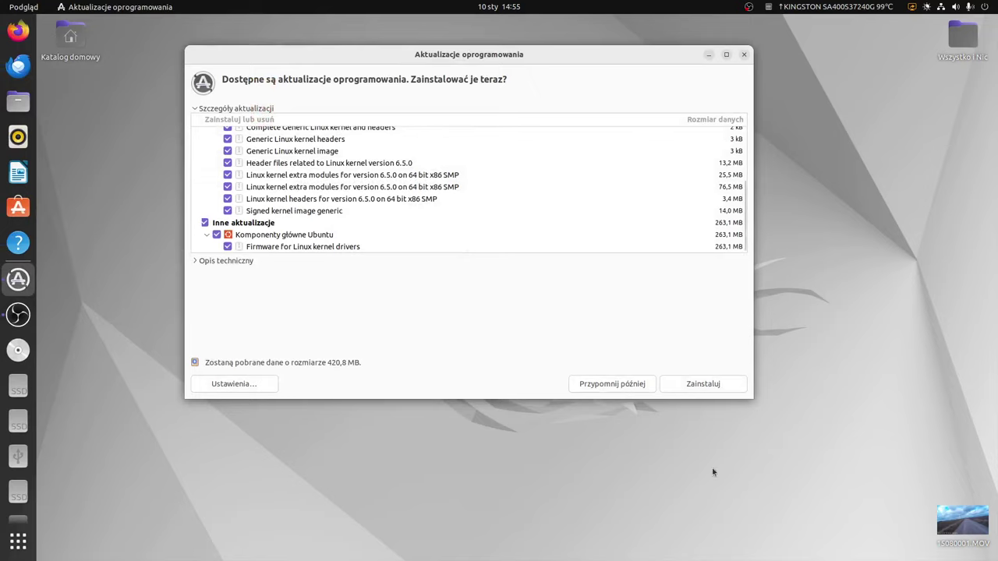
- Install all the selected updates, authenticating with the account password, and show the detailed progress in a maximized window
click(719, 391)
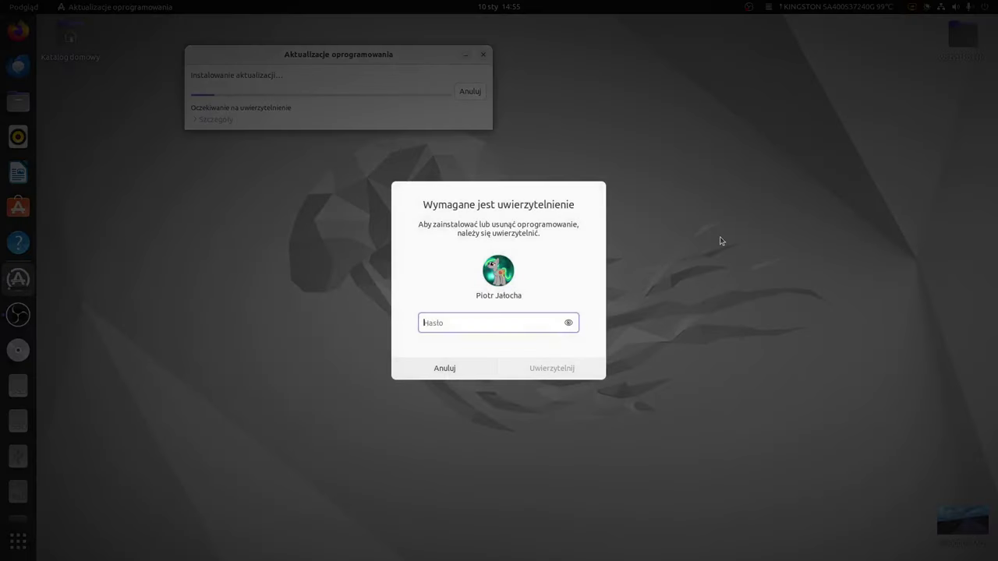
text(**********)
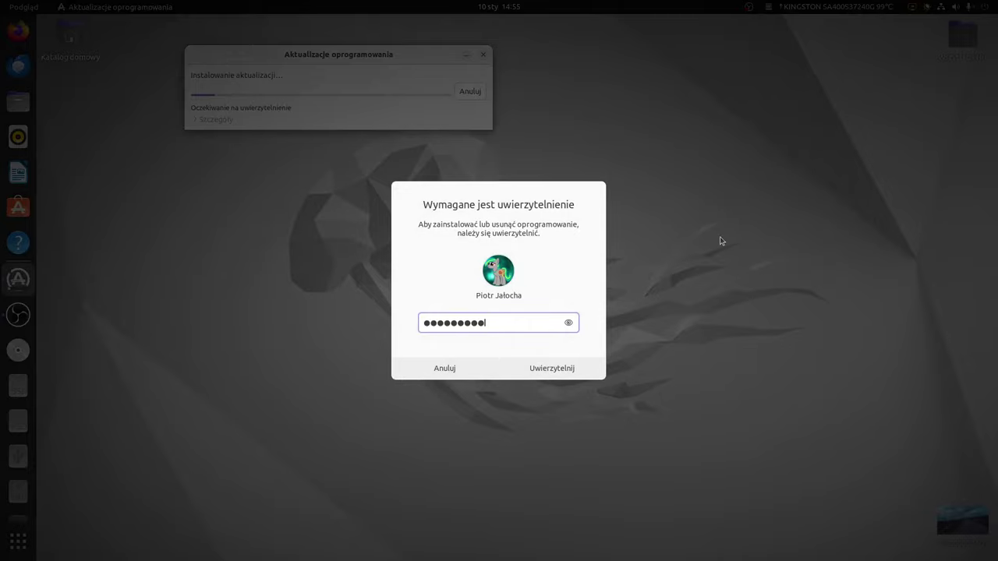
text(**)
key(Return)
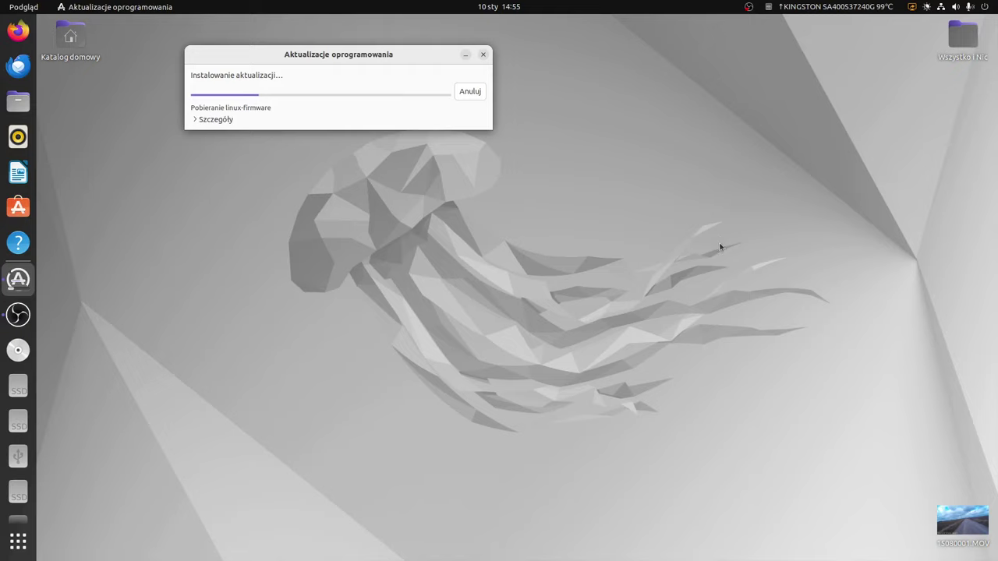
click(221, 121)
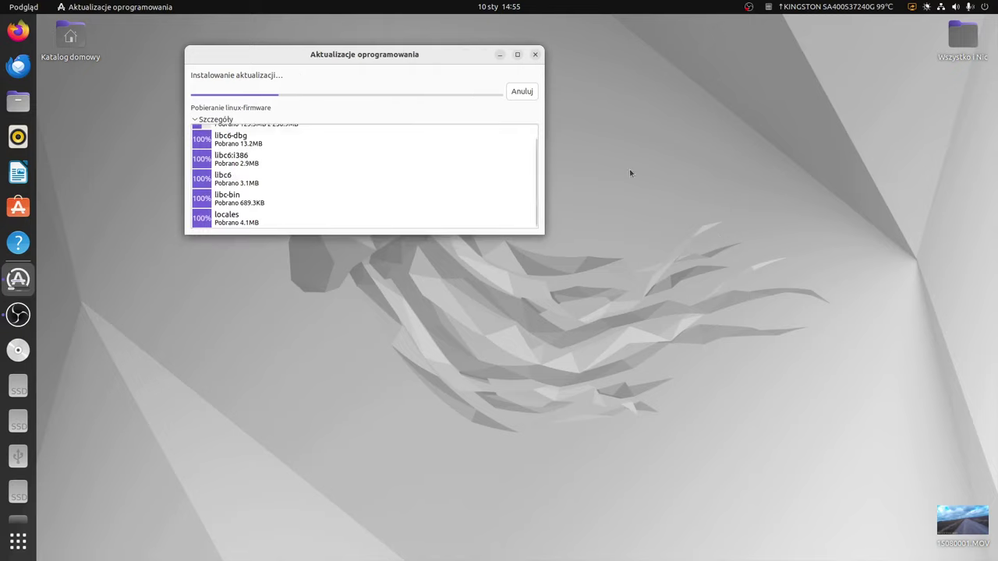
click(517, 53)
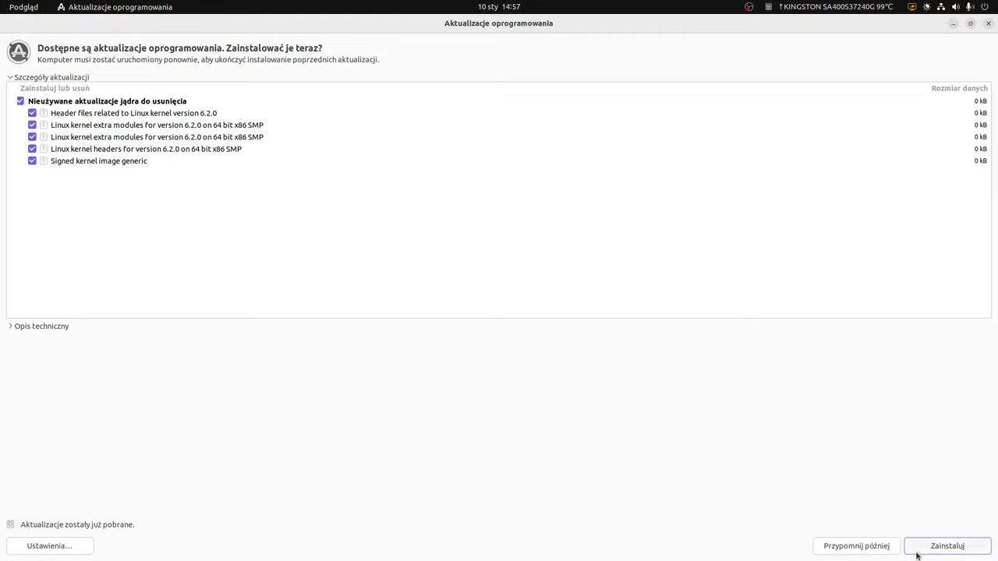
- Remove the unused Linux kernel 6.2.0 packages and close the updater without restarting the computer
click(954, 545)
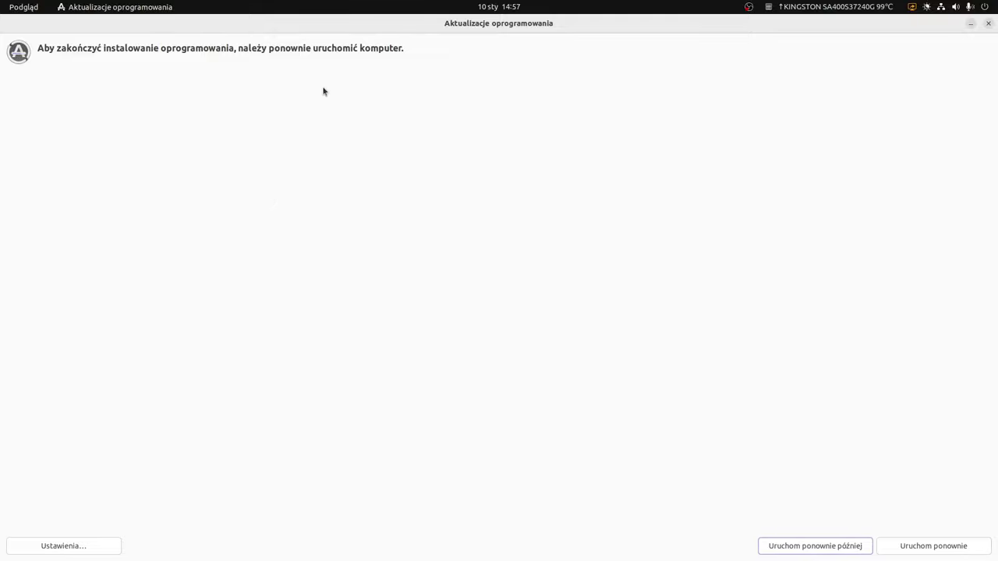
click(988, 23)
- In Ubuntu Software, update all applications (Firefox), authenticating with the account password, and check again for available updates
click(16, 211)
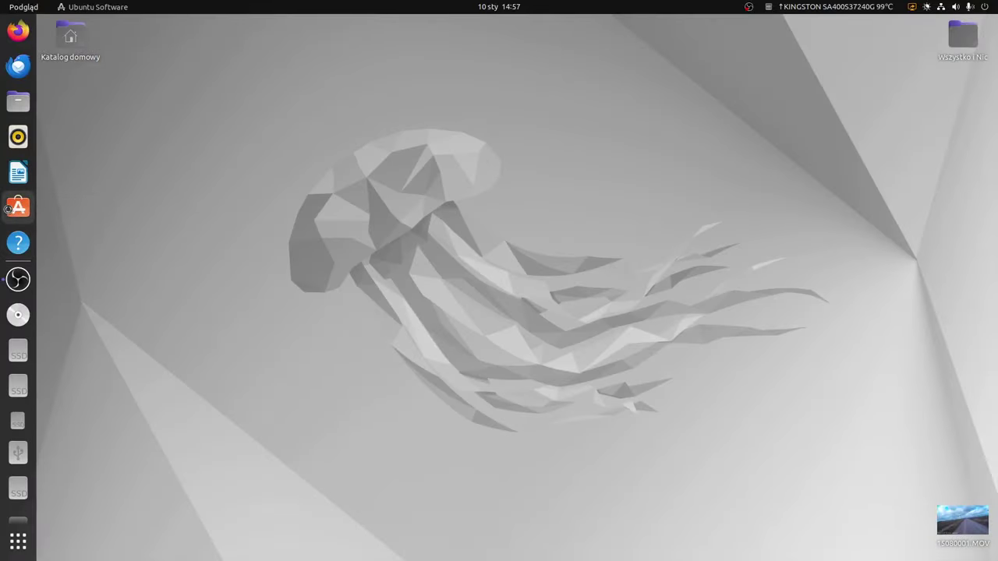
click(406, 26)
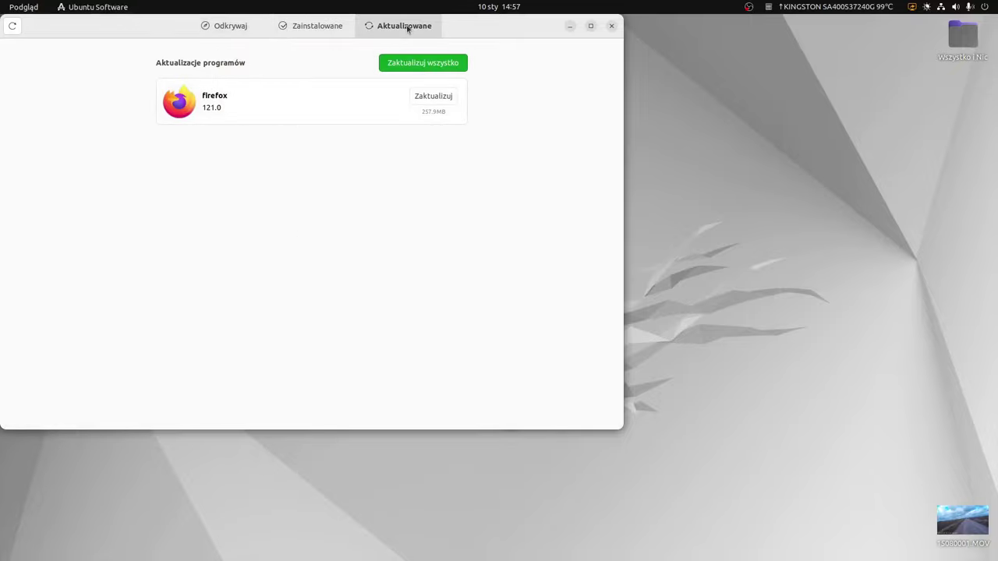
click(411, 63)
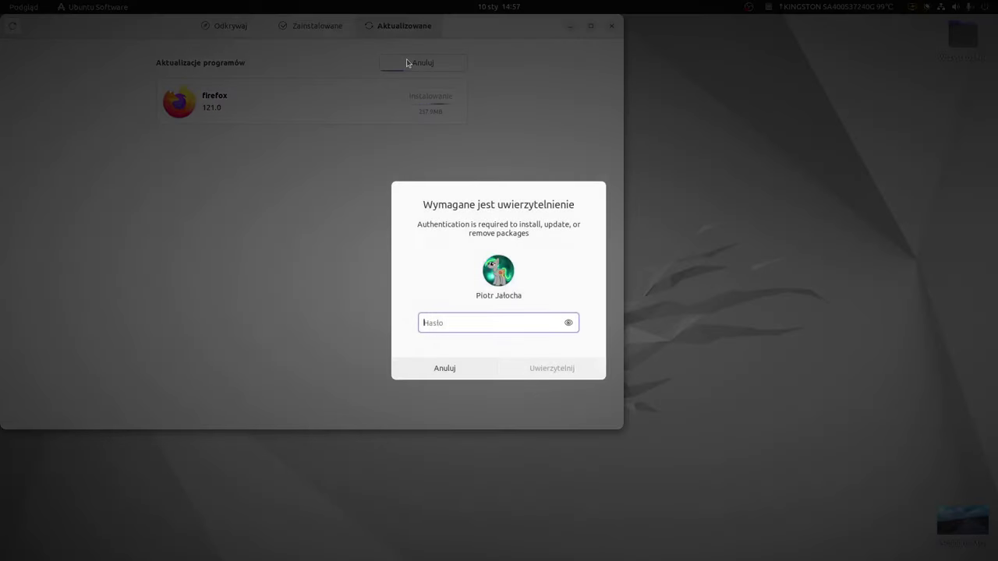
text(•••••••••)
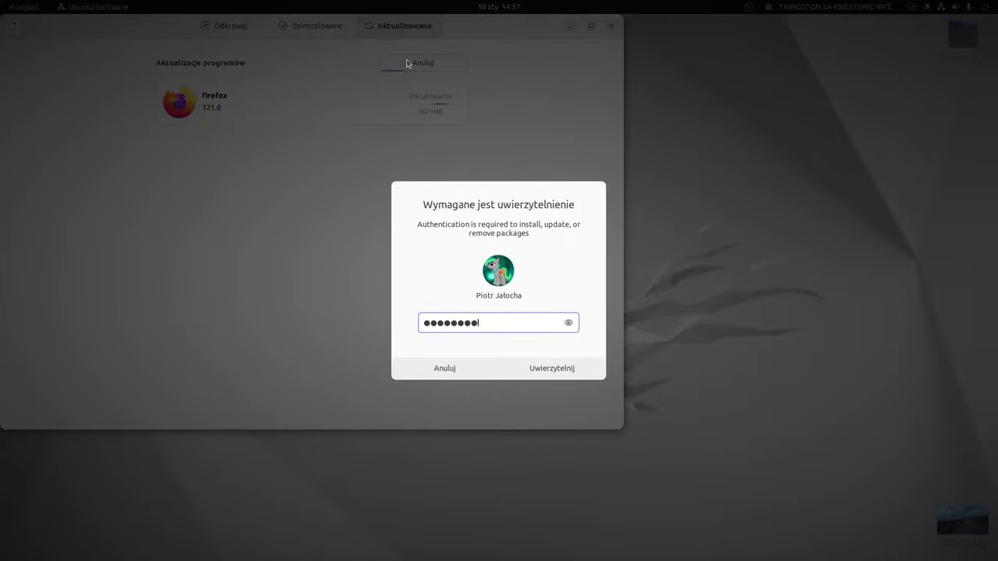
text(•••)
key(Return)
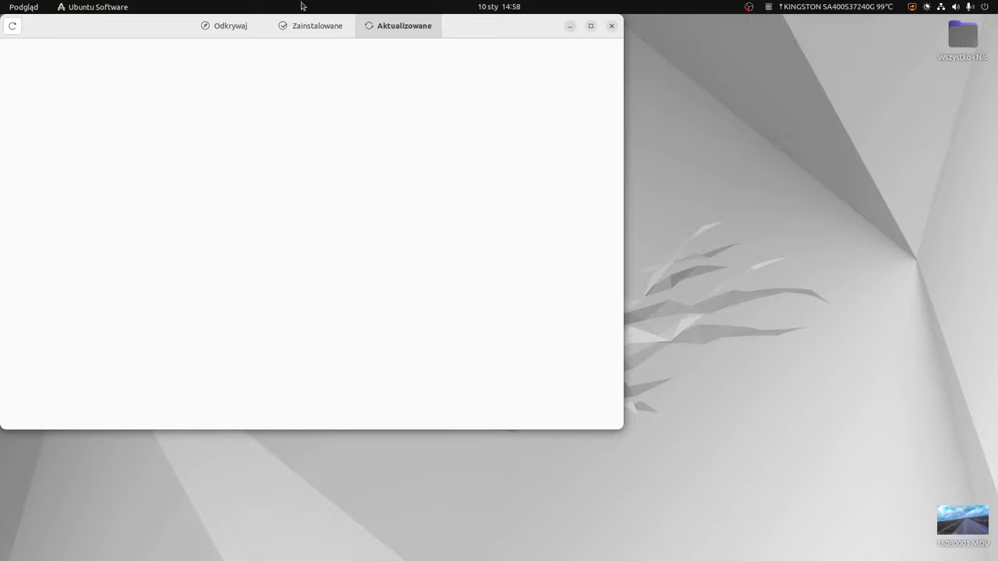
click(13, 26)
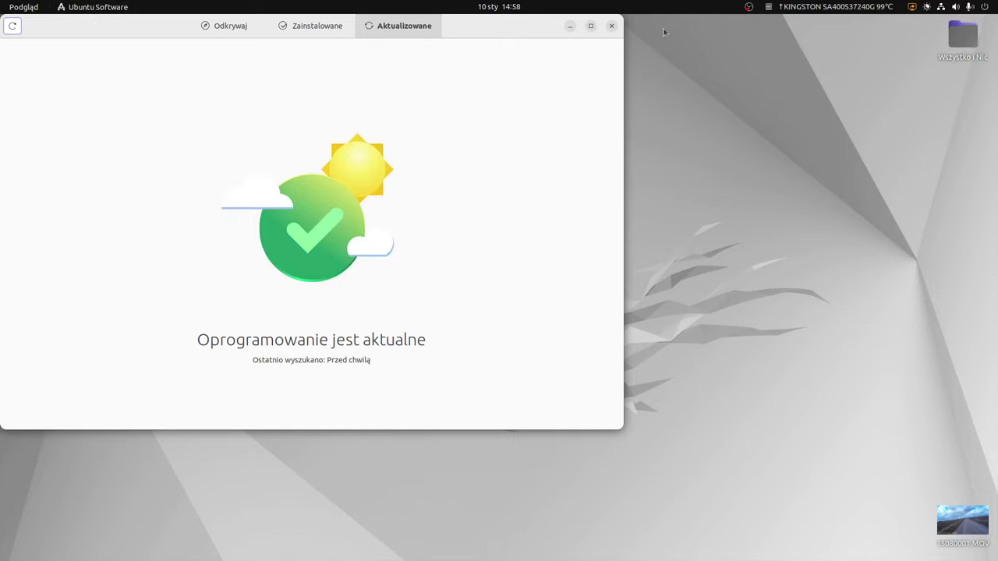
click(612, 26)
- Open Oprogramowanie i aktualizacje and review its software source, update, authentication, additional driver and developer settings without changing them
click(18, 540)
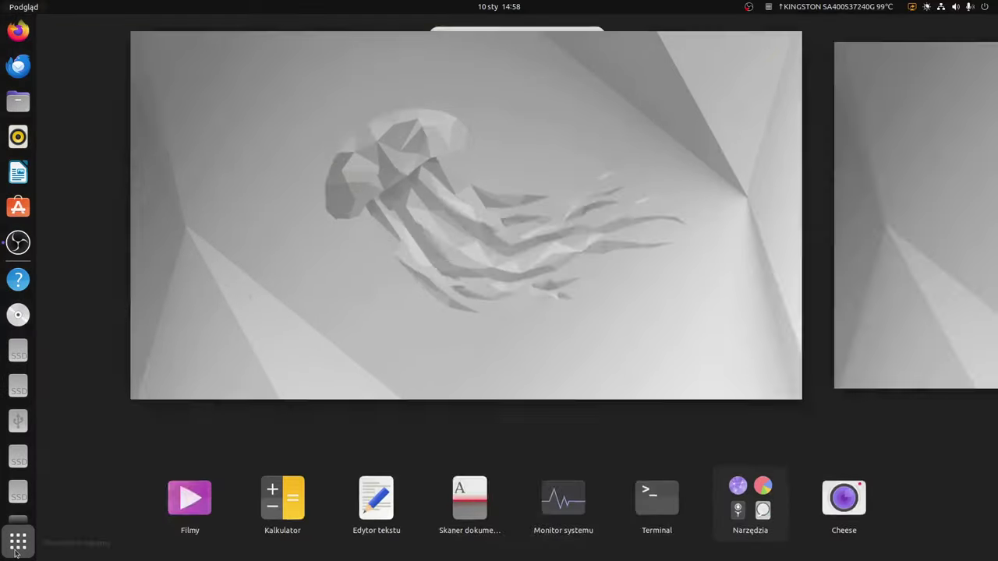
click(575, 367)
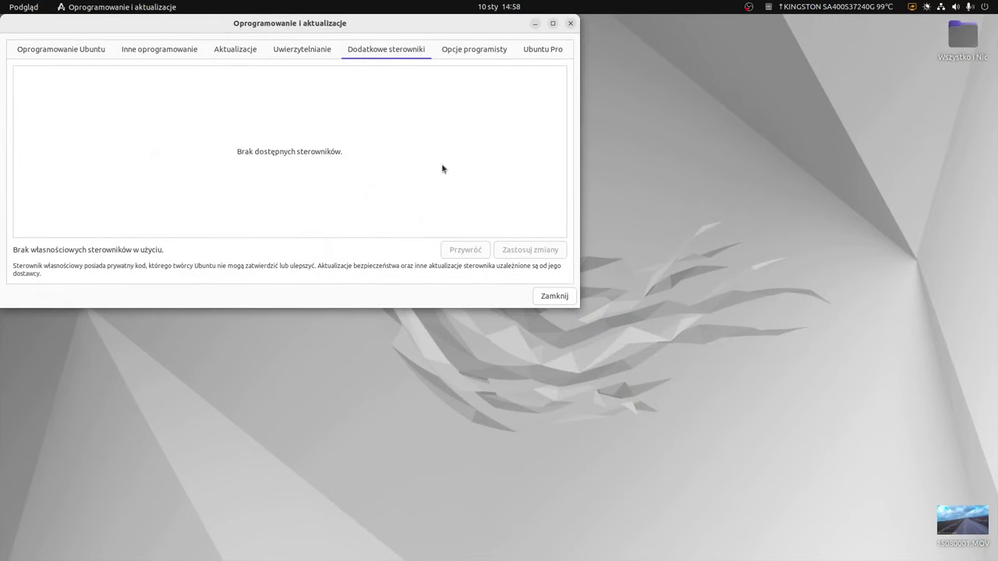
click(93, 56)
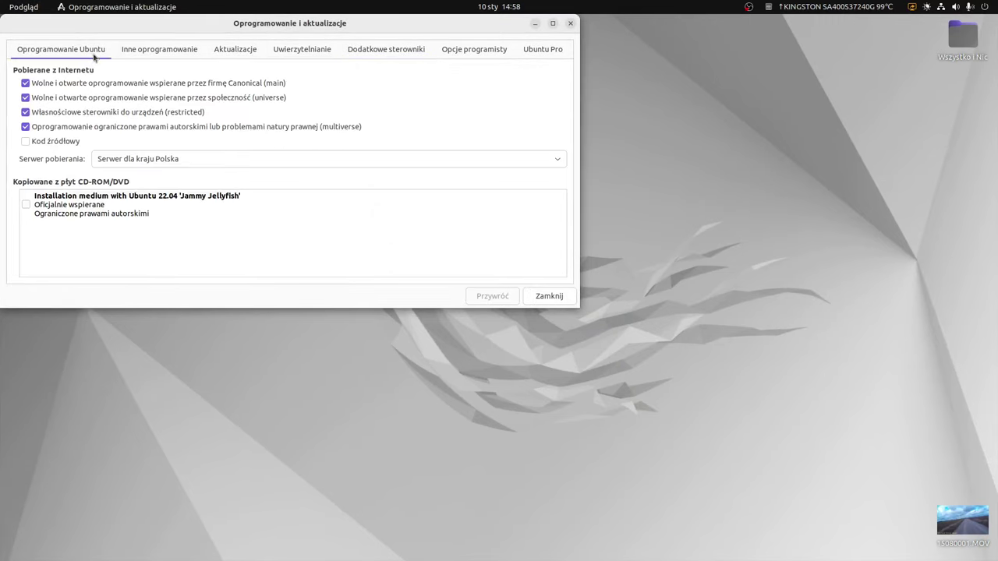
click(153, 55)
click(219, 51)
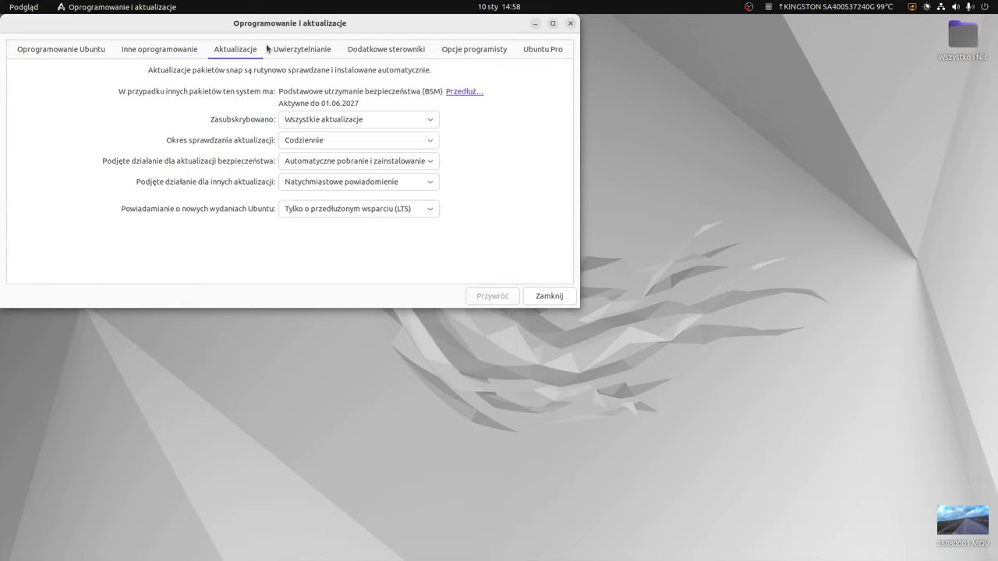
click(282, 53)
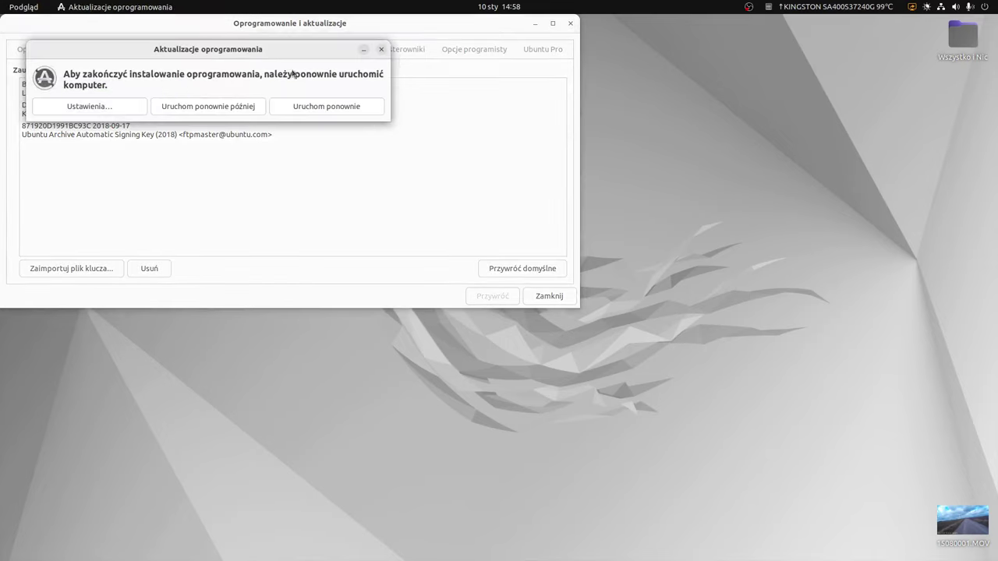
click(413, 59)
click(502, 55)
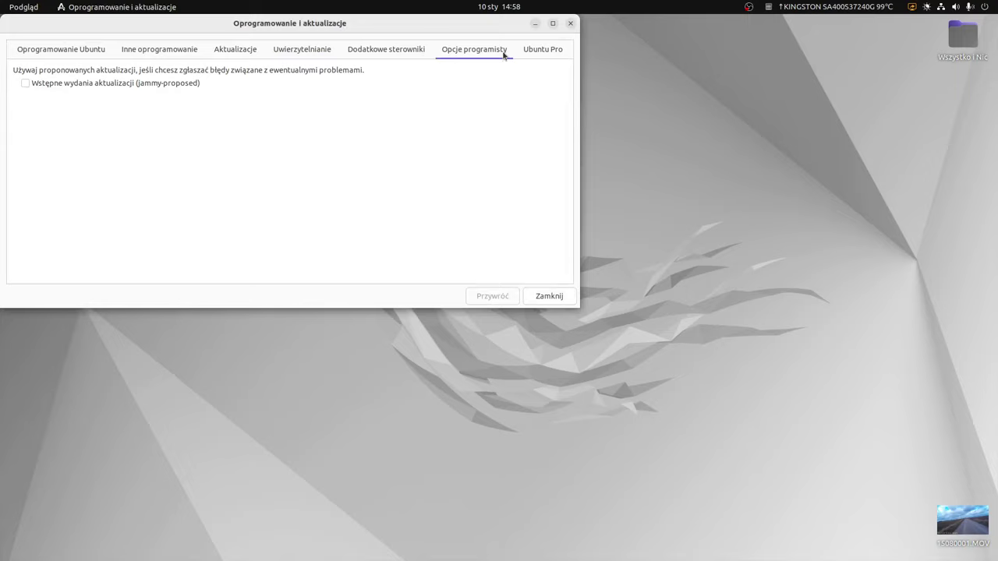
click(569, 25)
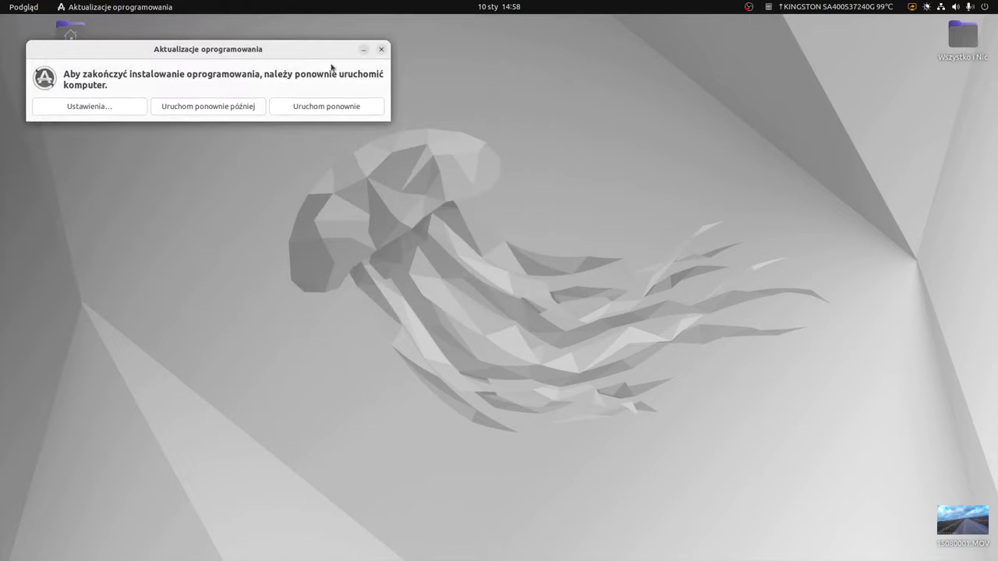
- Move the restart notice toward the middle of the desktop, then view the contents of the TimeShift UBUNTU backup drive and close its window
drag(252, 49, 529, 76)
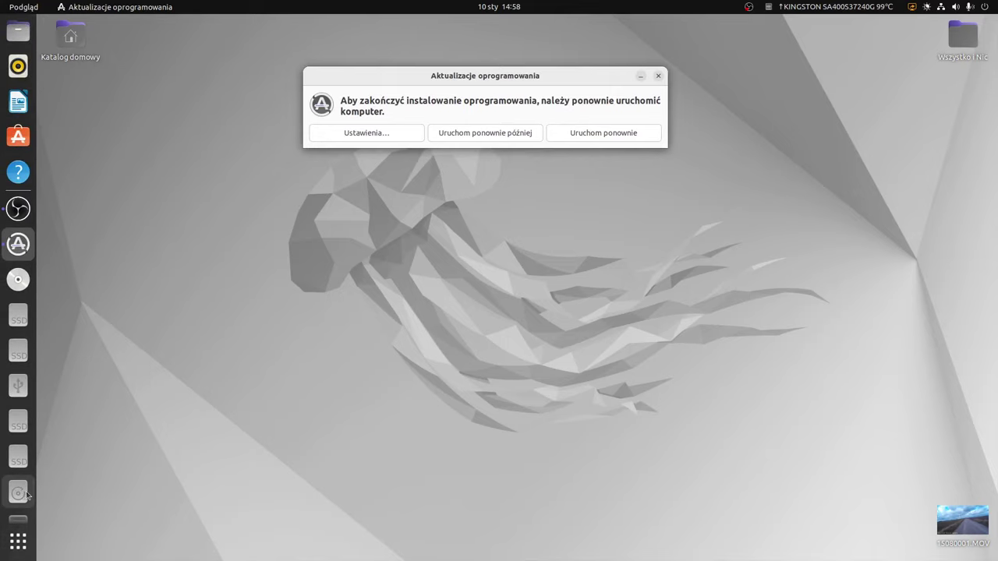
click(19, 493)
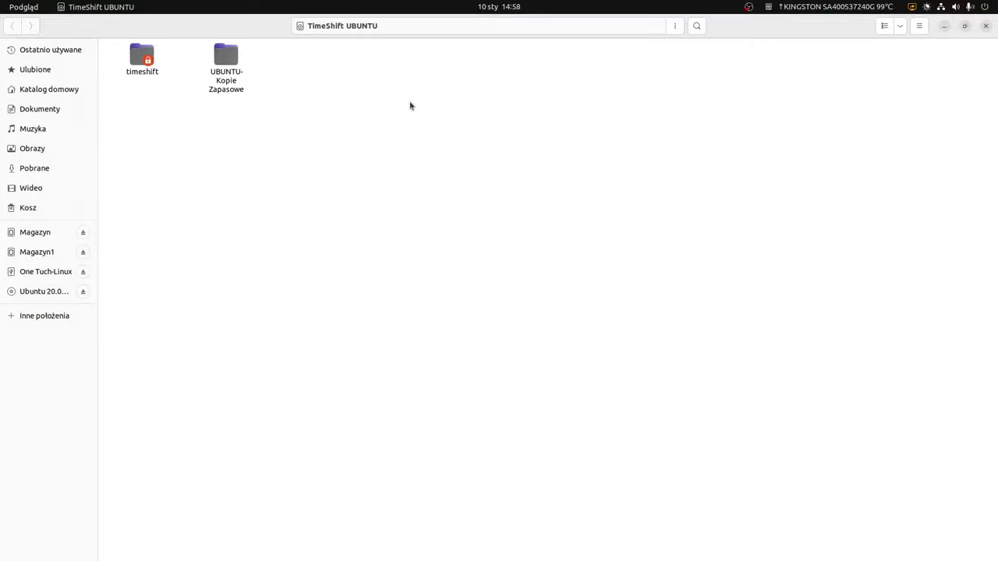
click(985, 26)
- Launch Timeshift from the installed applications and authenticate with the account password
click(23, 554)
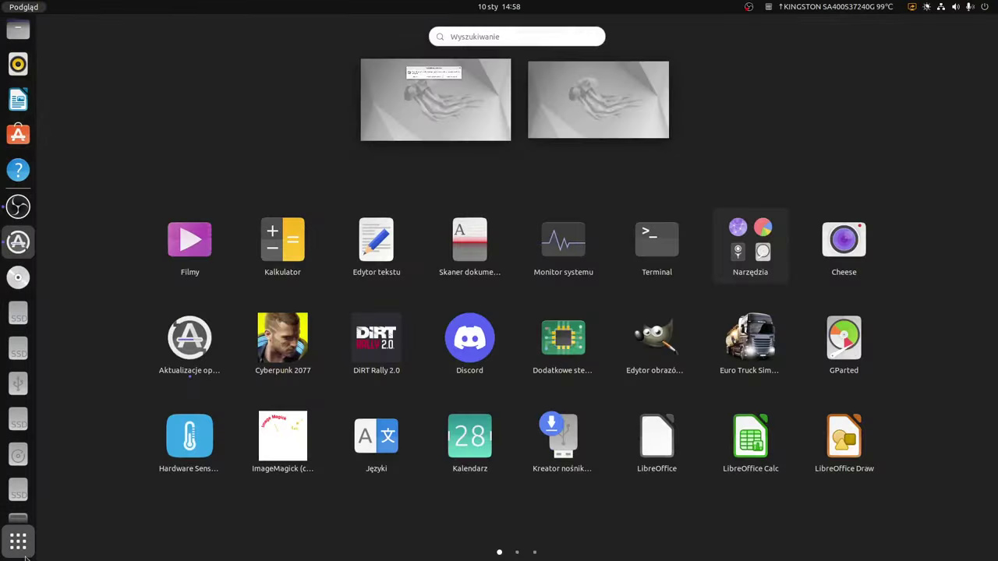
scroll(671, 351, down, 1)
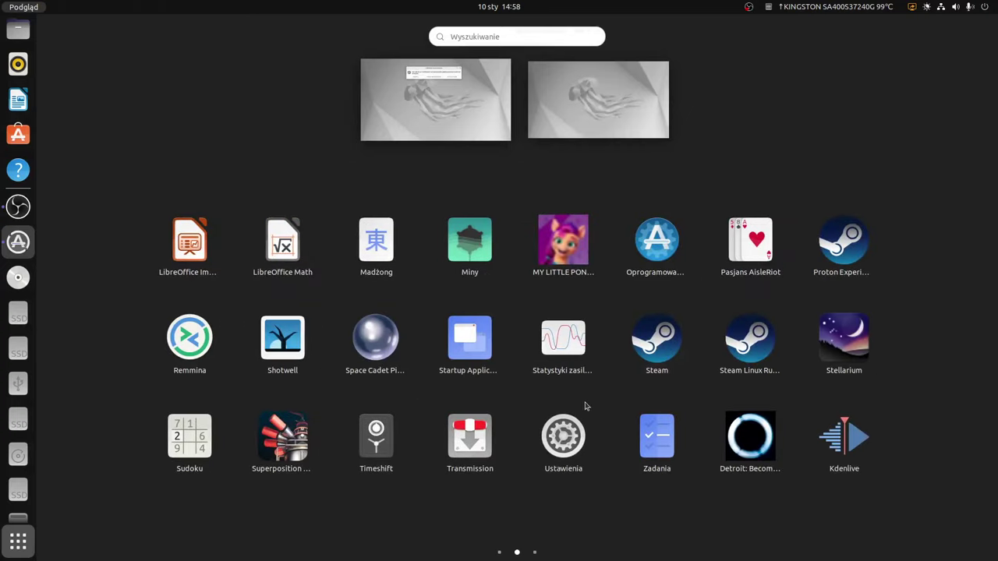
click(393, 450)
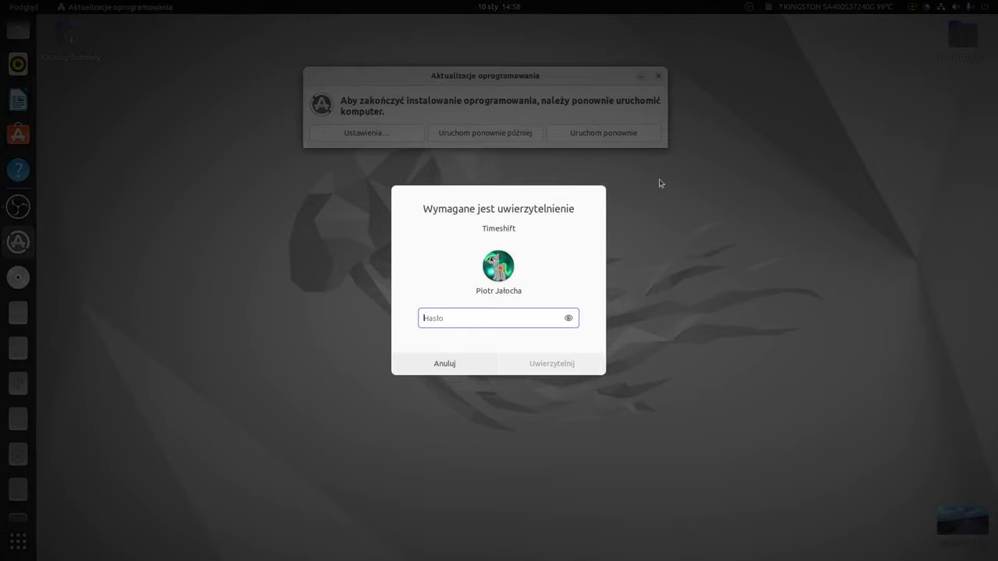
text(**********)
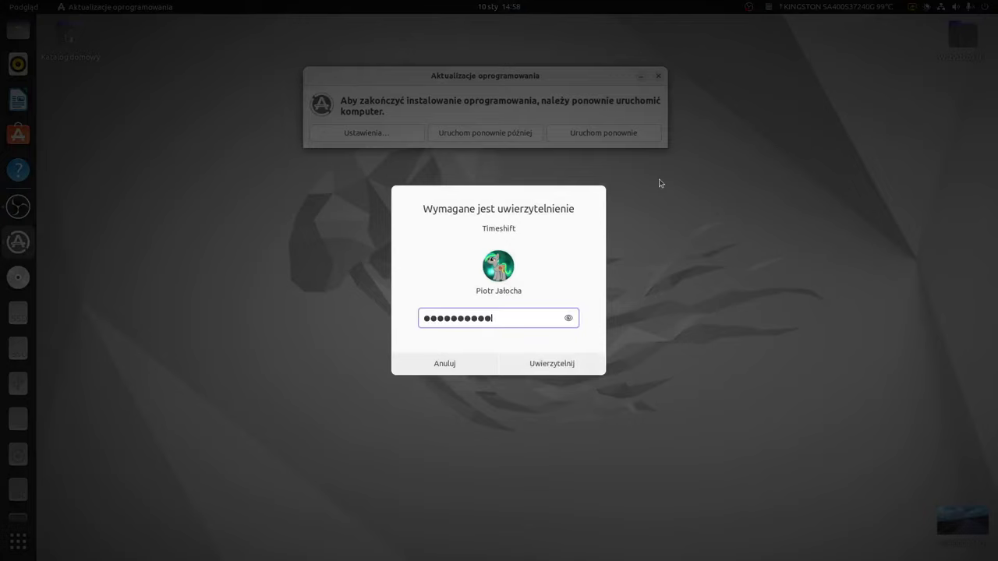
text(**)
key(Return)
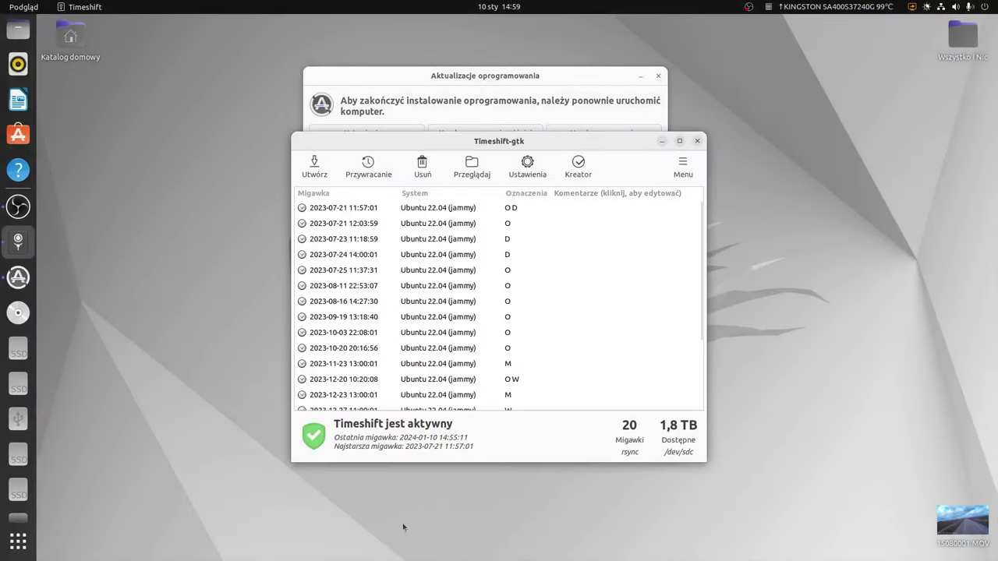
- Check the most recent entries in the snapshot list and start creating a new system snapshot
scroll(474, 388, down, 5)
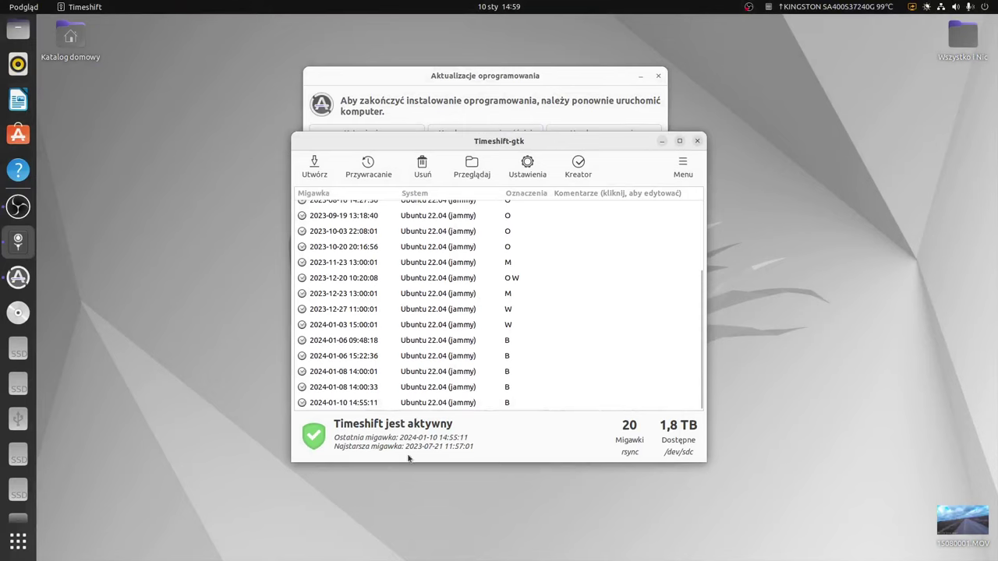
click(331, 173)
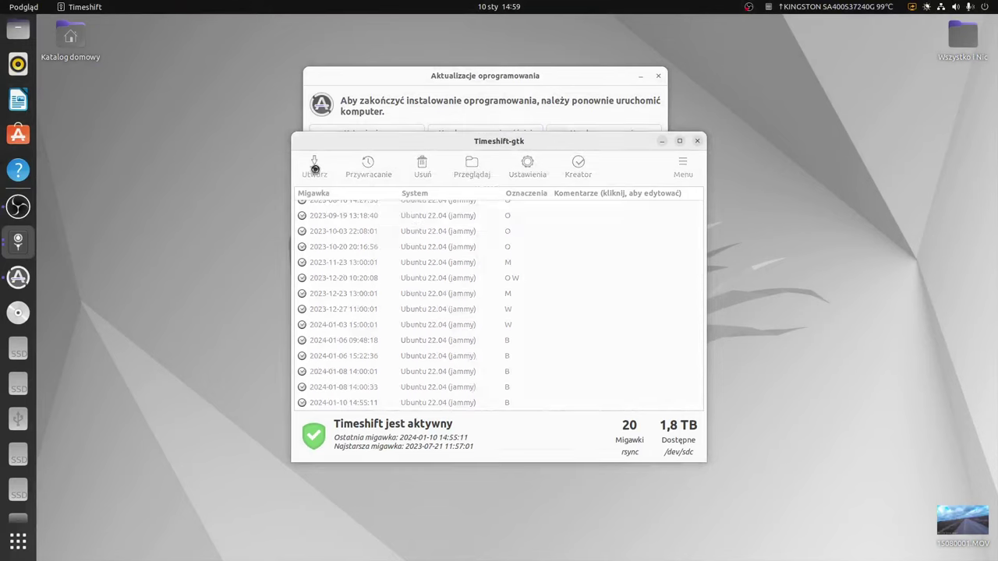